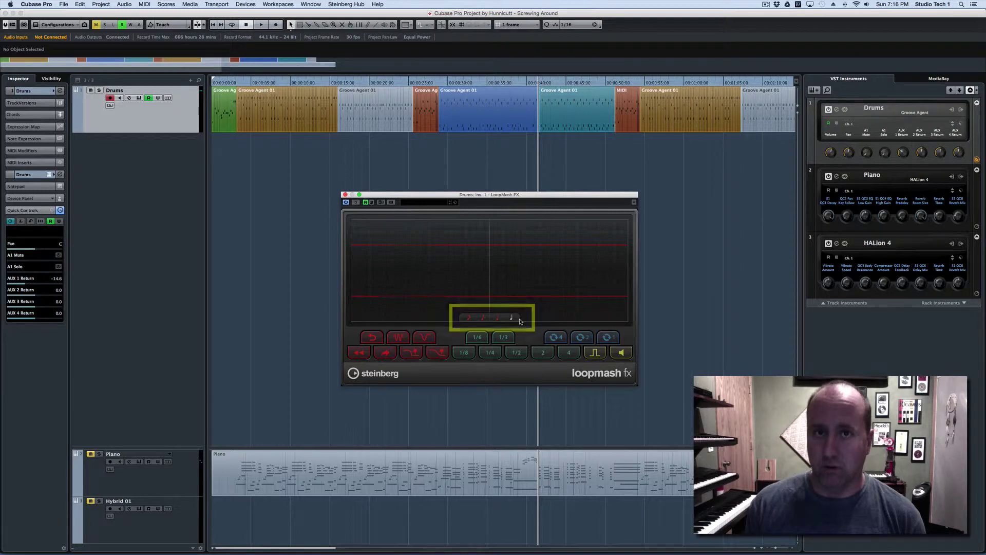
Step: Set LoopMash FX to its leftmost, finest grid size, then play from an earlier ruler position
click(470, 318)
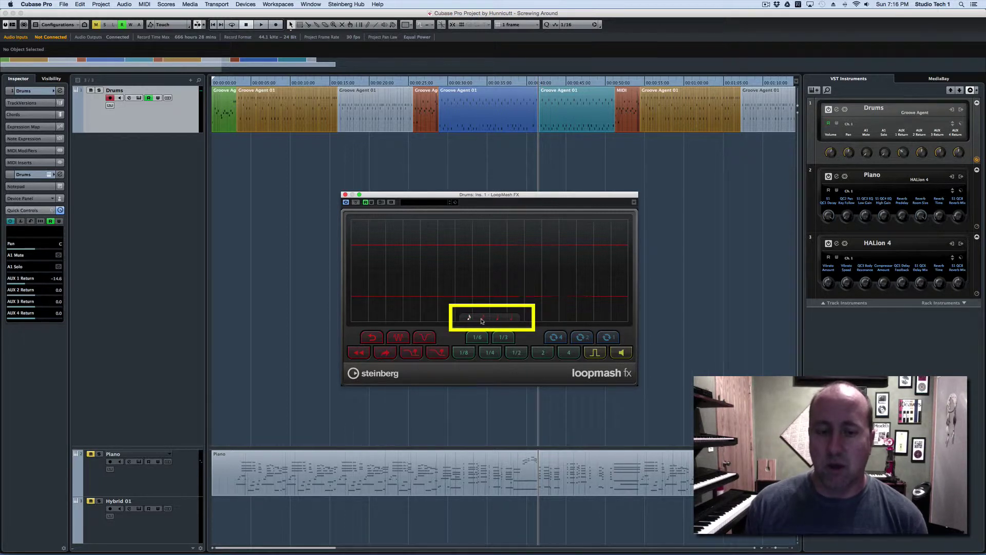
click(484, 318)
click(497, 318)
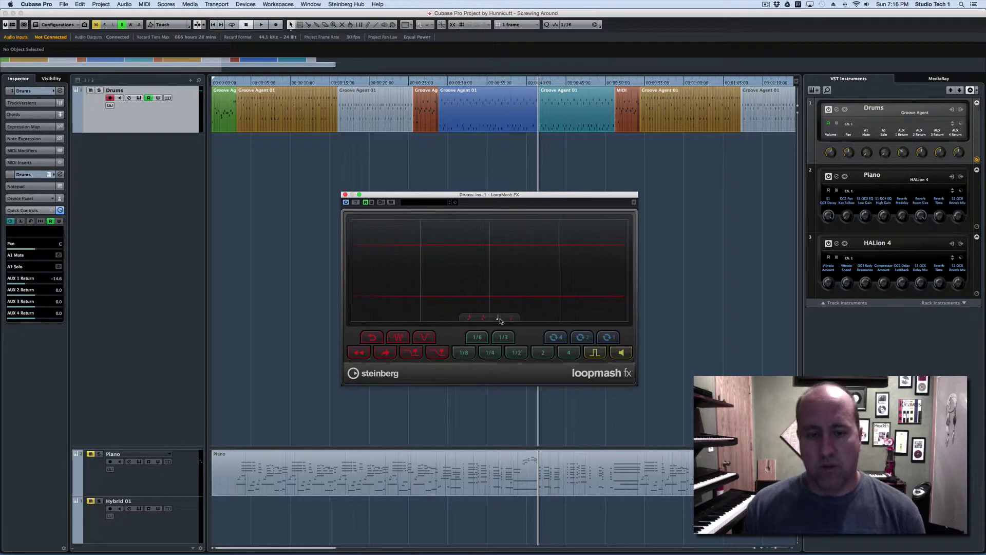
click(484, 319)
click(470, 318)
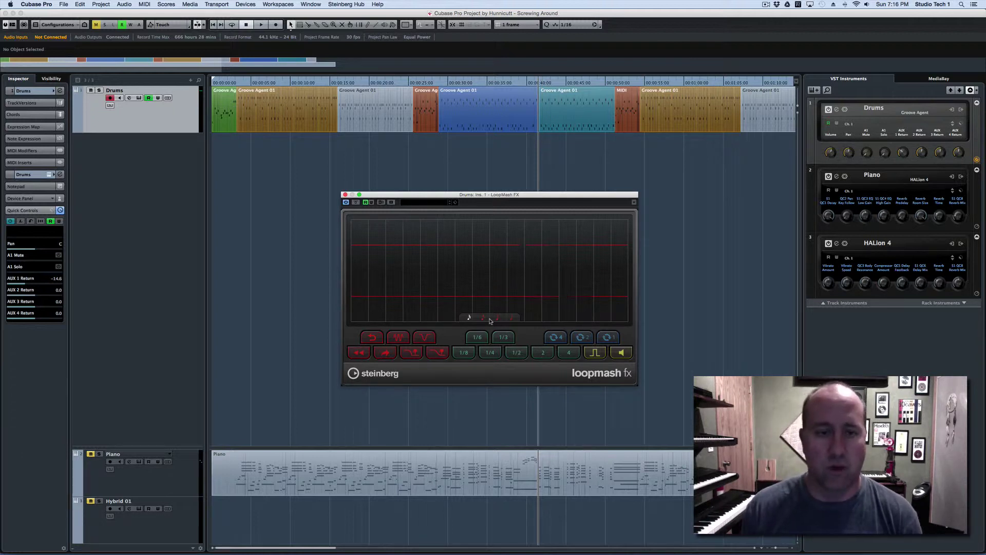
click(445, 84)
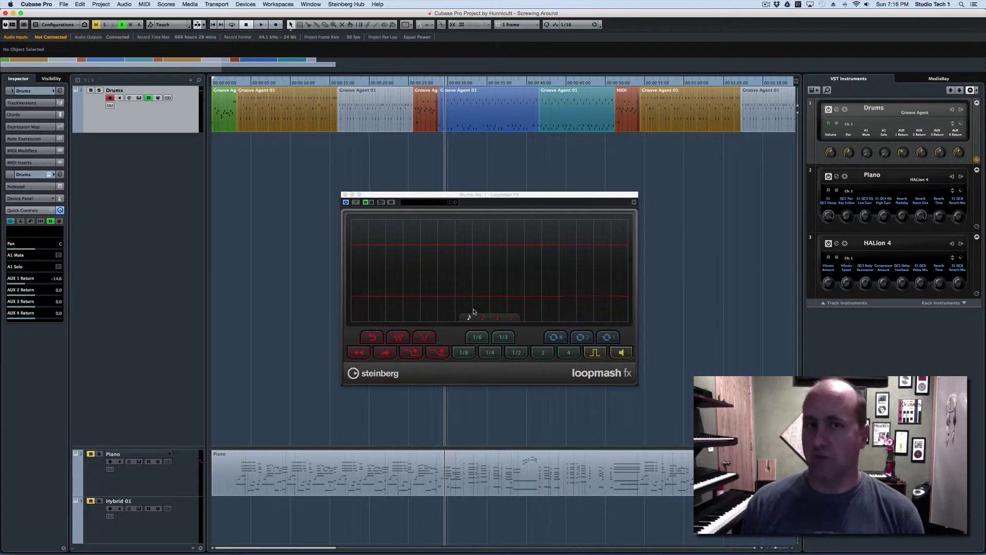
key(space)
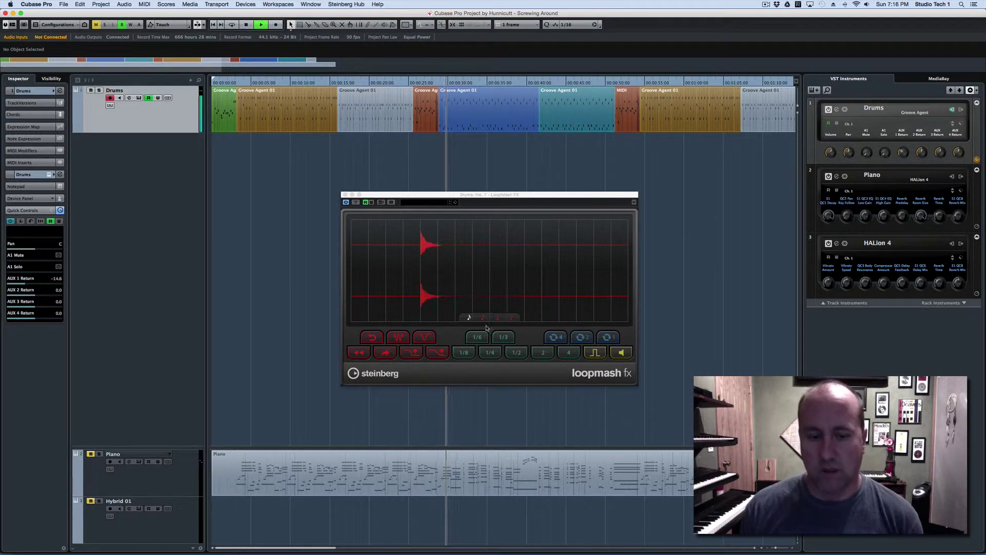
Step: Stutter the drums with LoopMash's 1/4 slice button, release it, and stop playback
click(491, 353)
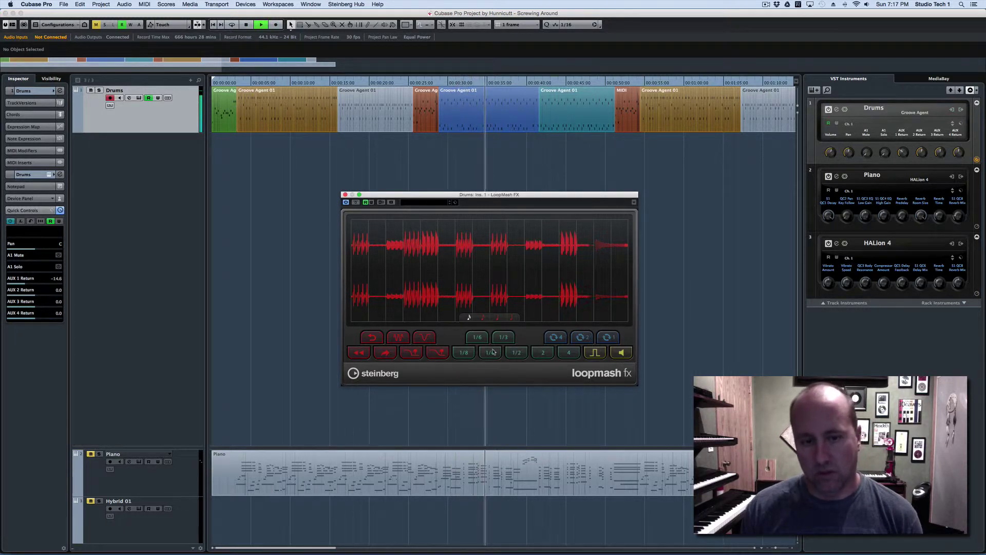
click(491, 353)
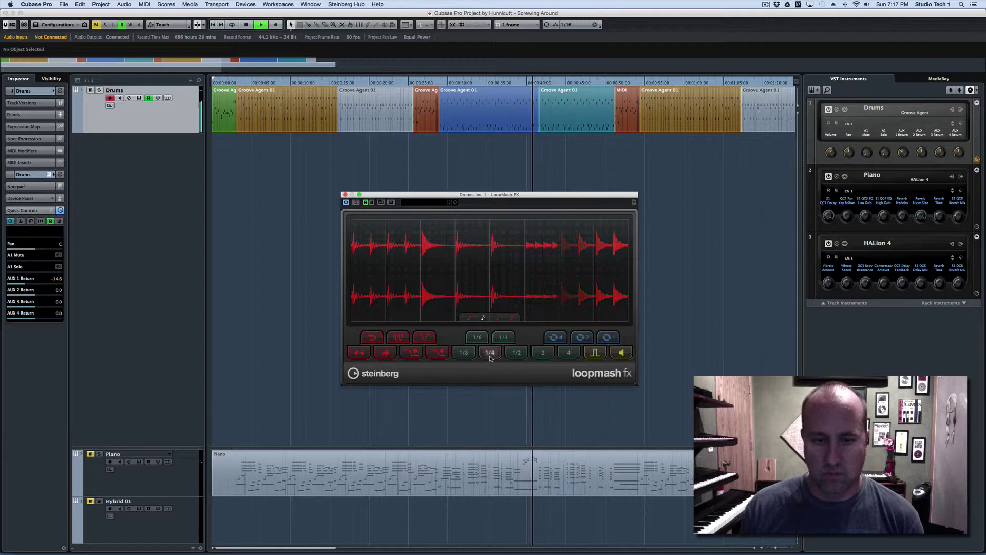
click(491, 353)
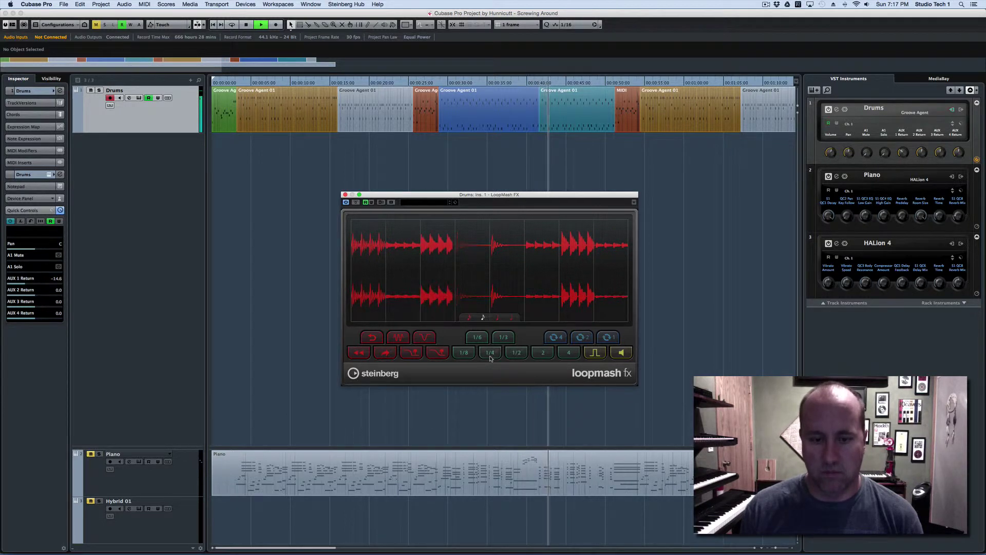
key(space)
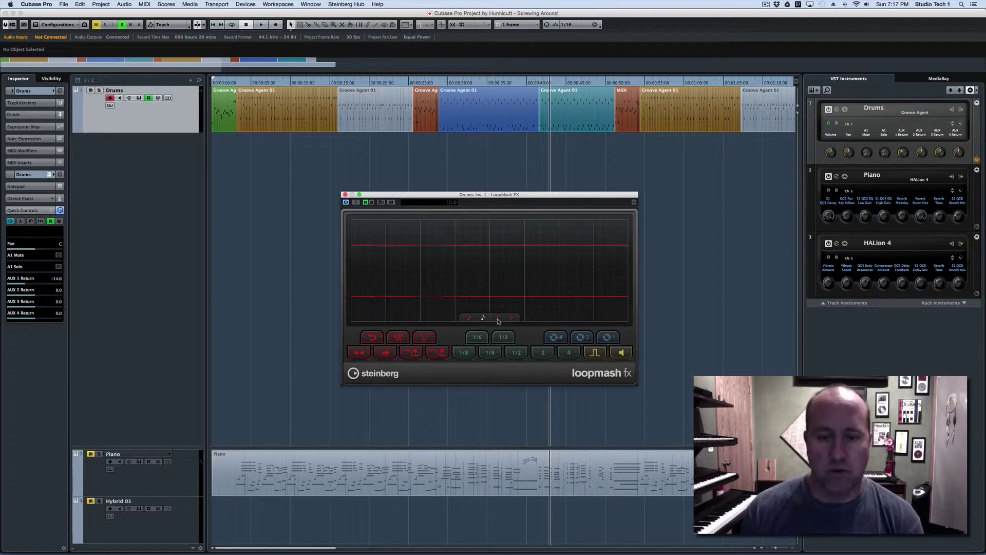
Step: Reset LoopMash FX to its finest grid size
click(497, 317)
click(482, 317)
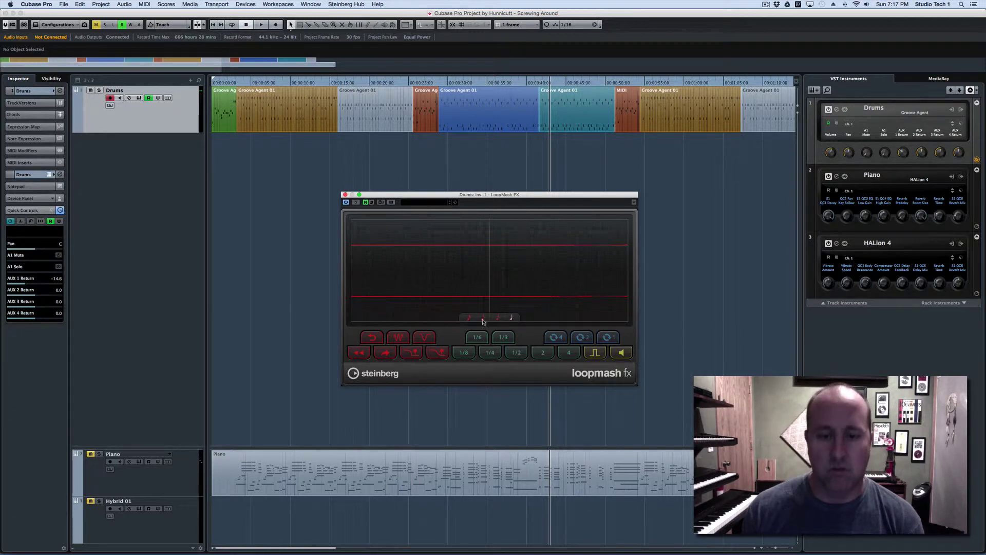
click(469, 318)
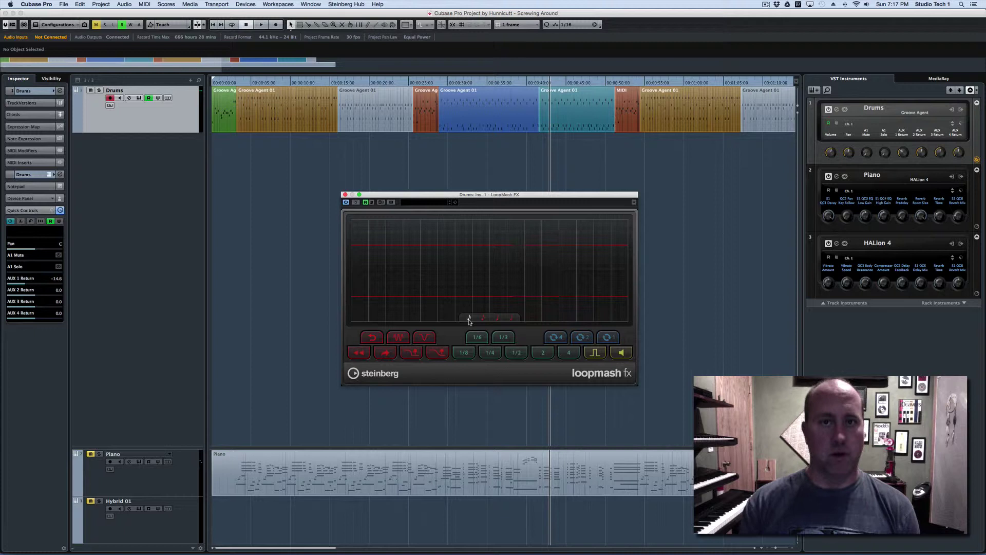
Step: Enable Write on Drums and record grid-size changes to the third and fourth note values
click(159, 98)
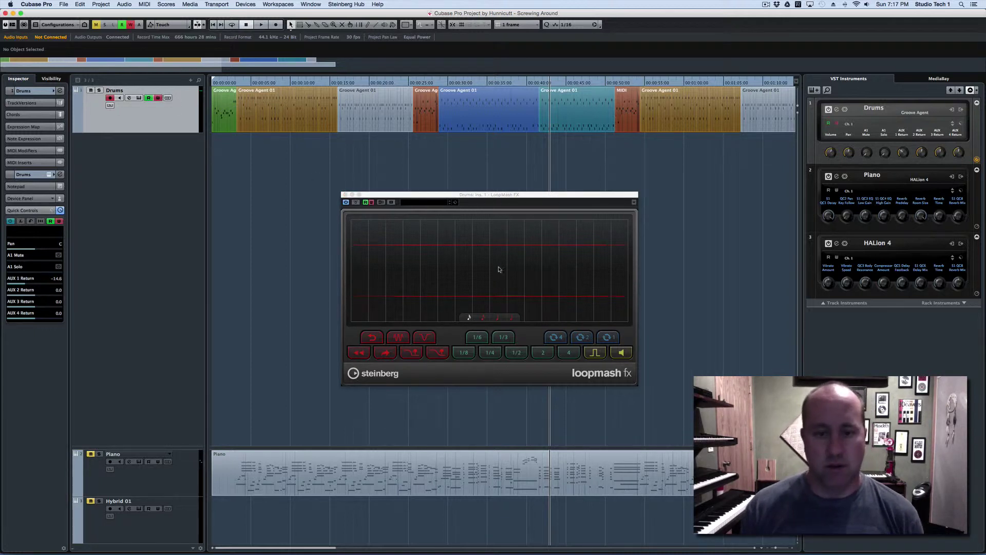
key(space)
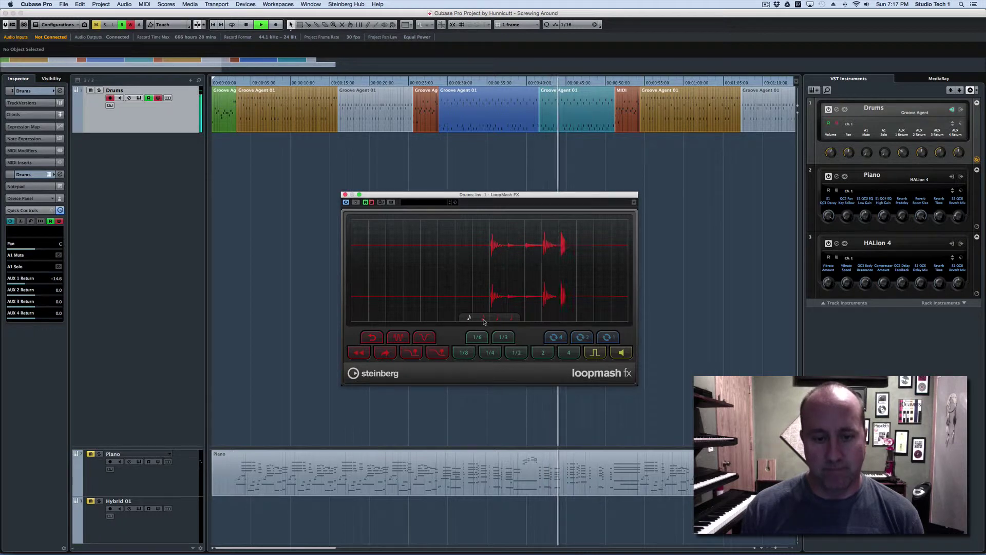
click(498, 318)
click(511, 318)
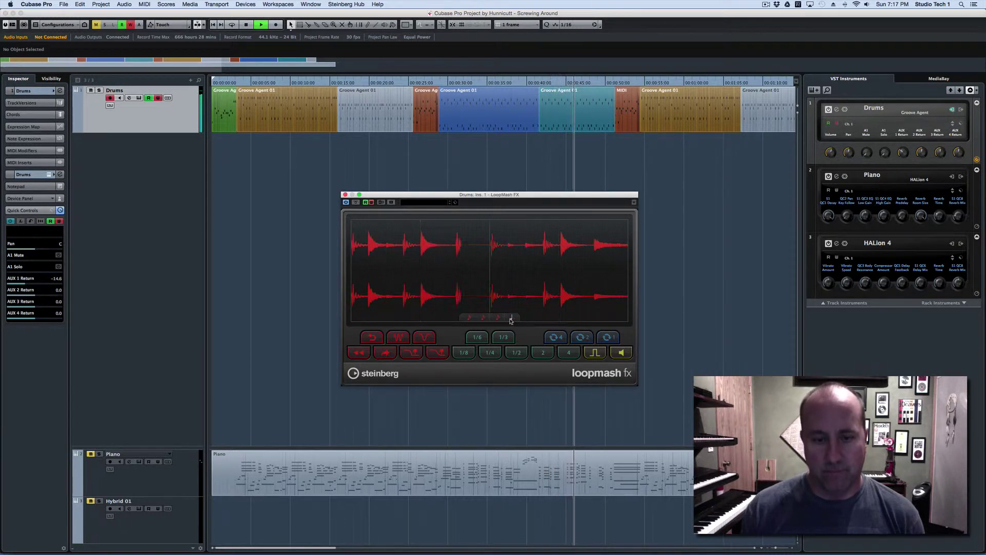
key(space)
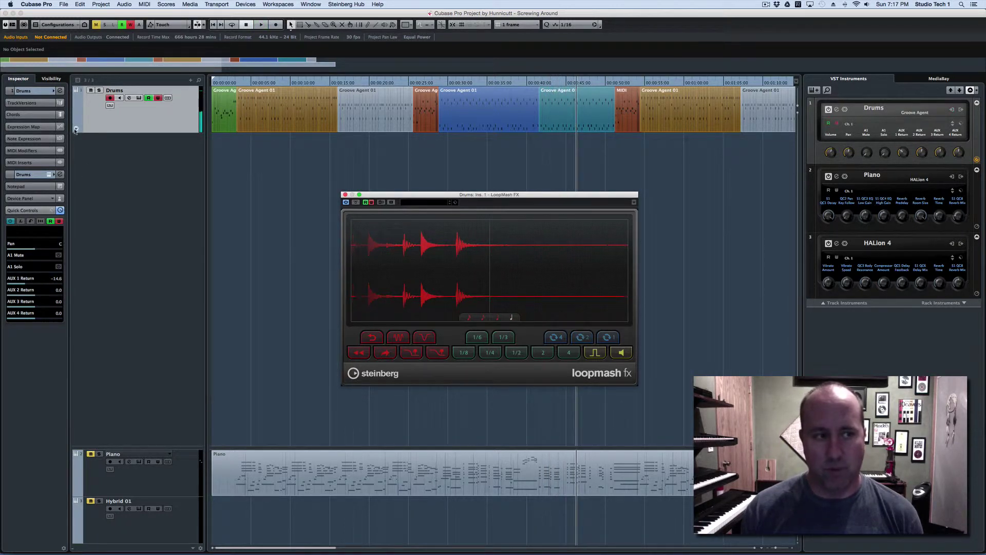
Step: Show the Drums track's automation lane, which displays Volume
click(75, 130)
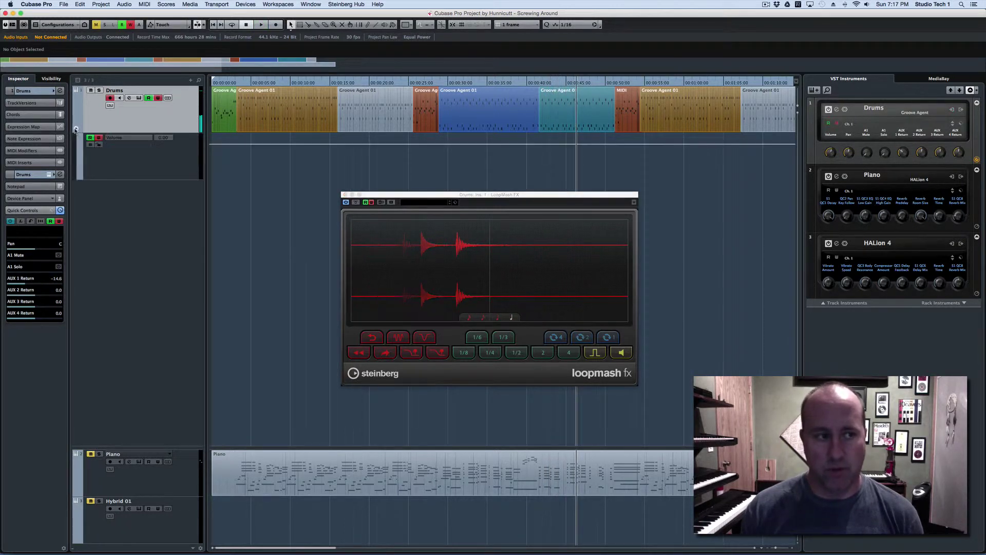
Step: Assign LoopMash's grid size to Quick Control 1, turn off Write, and set the grid to 1/8
click(23, 235)
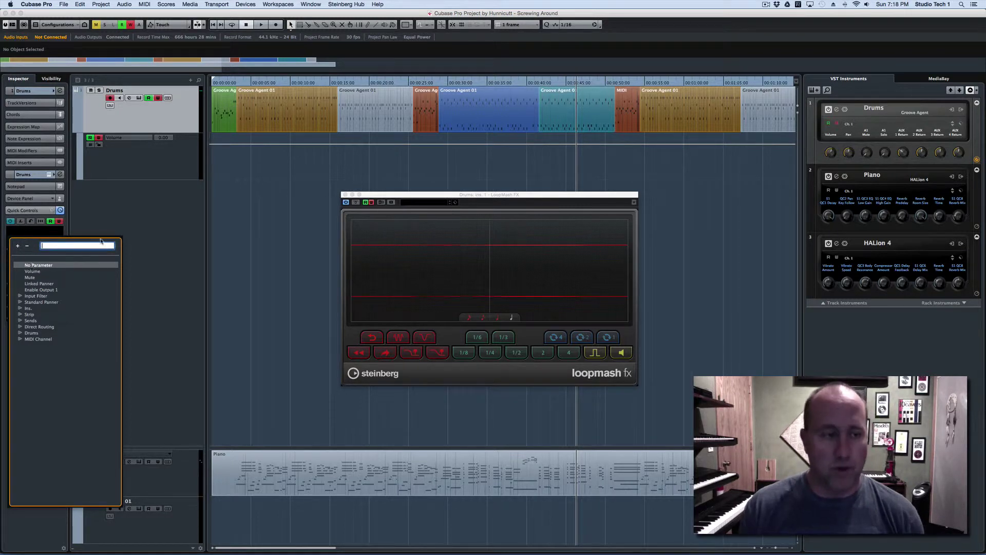
click(136, 222)
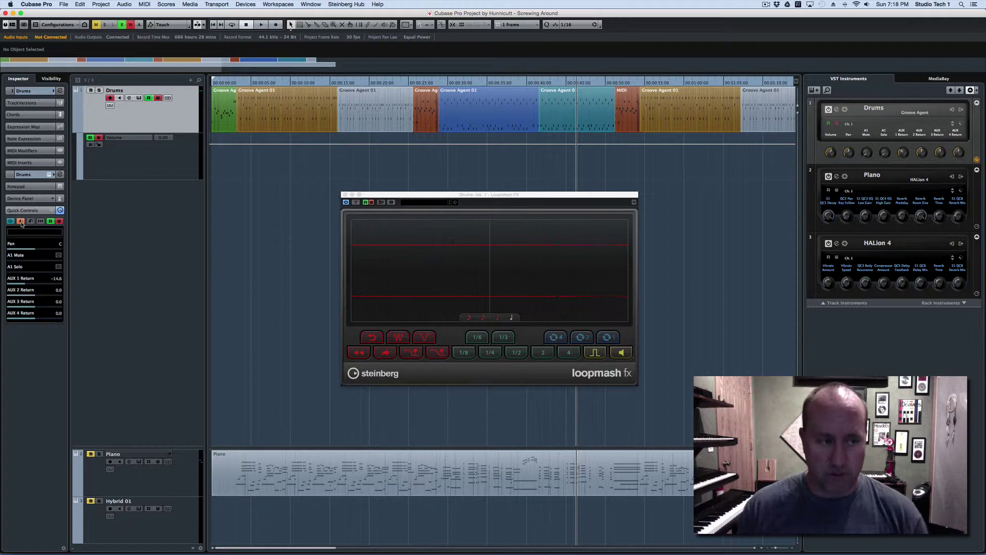
click(498, 321)
click(498, 321)
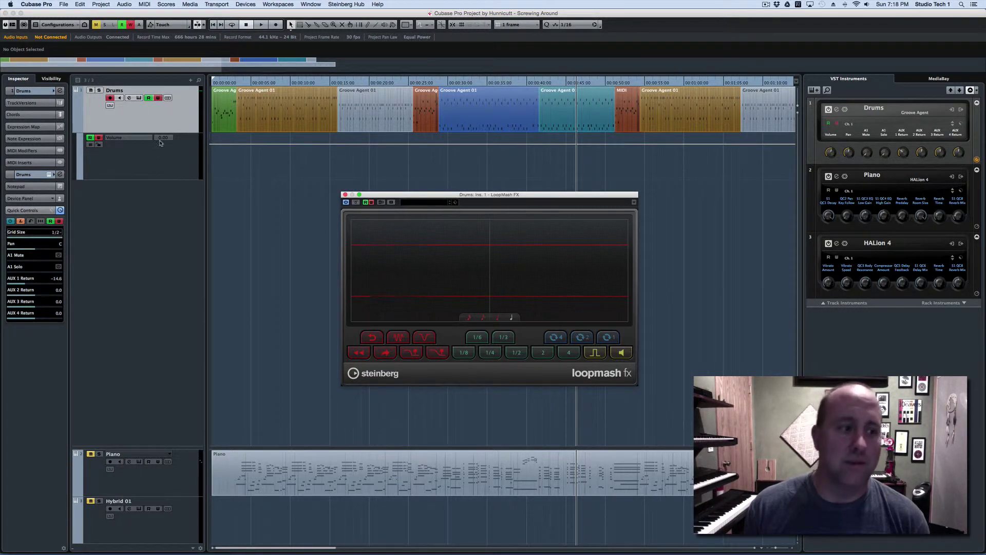
click(157, 98)
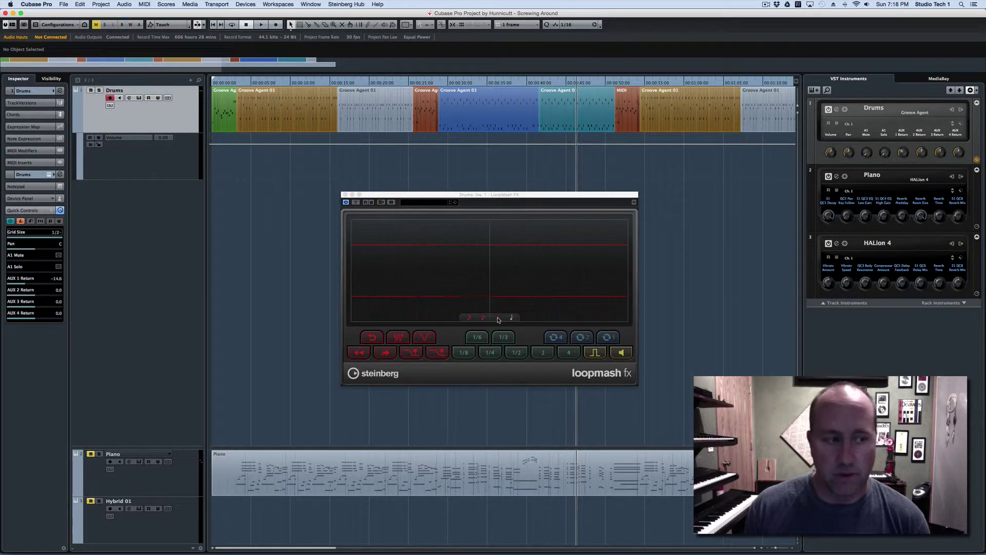
drag(497, 319, 482, 319)
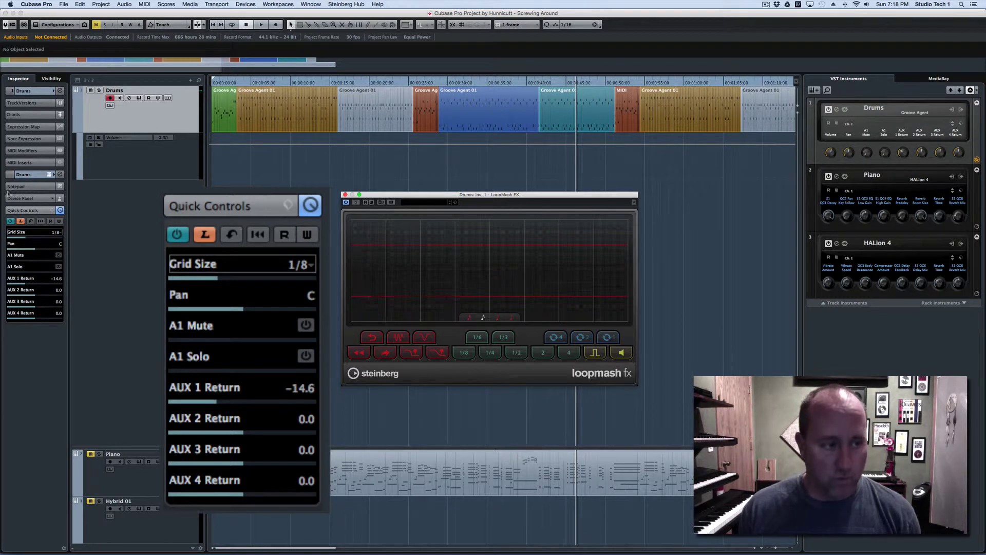
Step: Turn off QC Learn mode and drag the Grid Size quick control toward 1/16
click(22, 222)
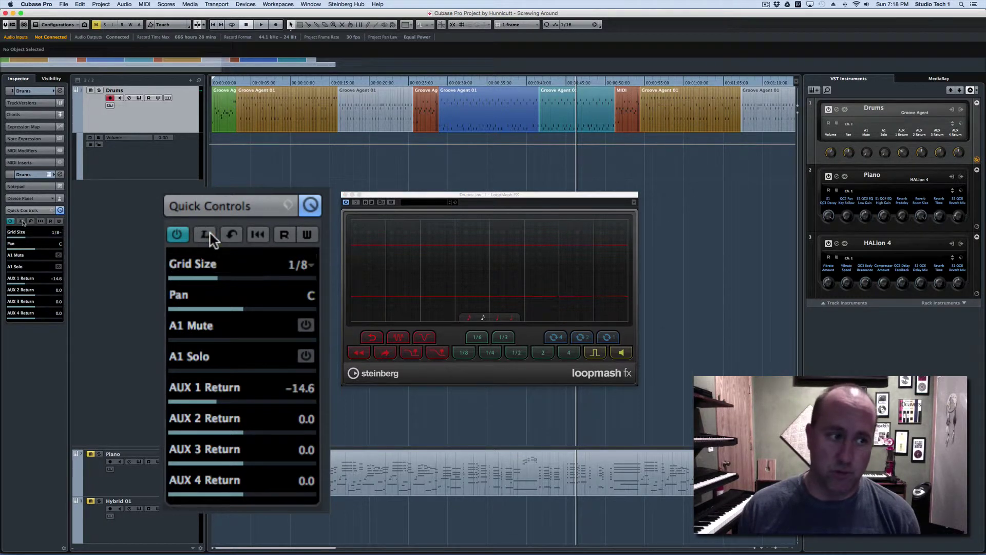
mouse_move(22, 239)
mouse_down()
mouse_move(12, 239)
mouse_move(87, 246)
mouse_move(29, 238)
mouse_up()
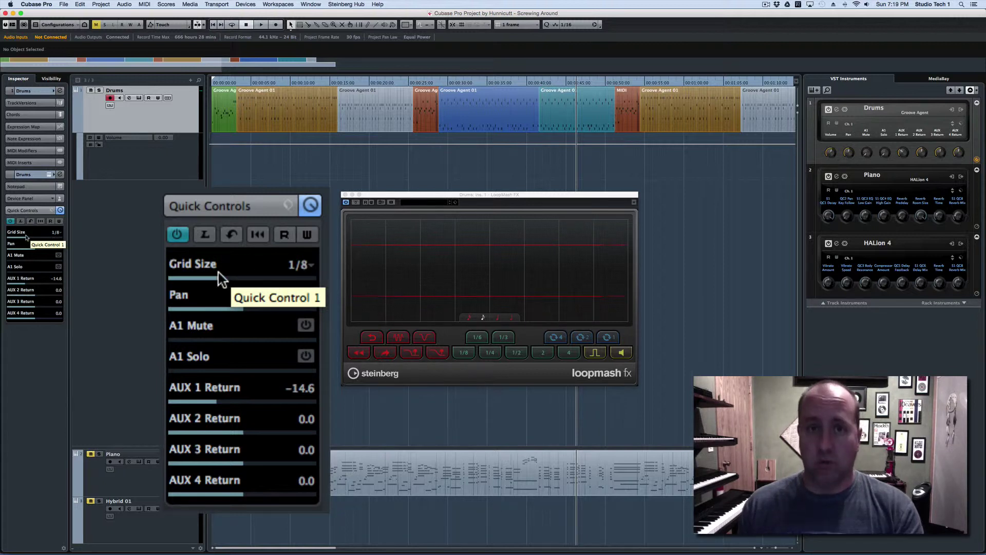
Step: Enable Read and Write on Drums and record Grid Size quick control moves during playback
click(443, 84)
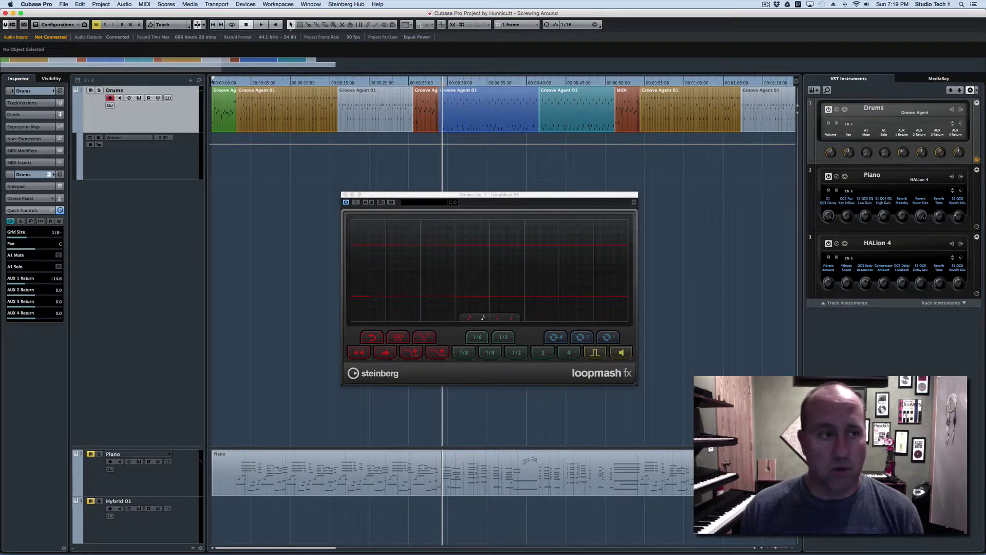
click(149, 98)
click(155, 99)
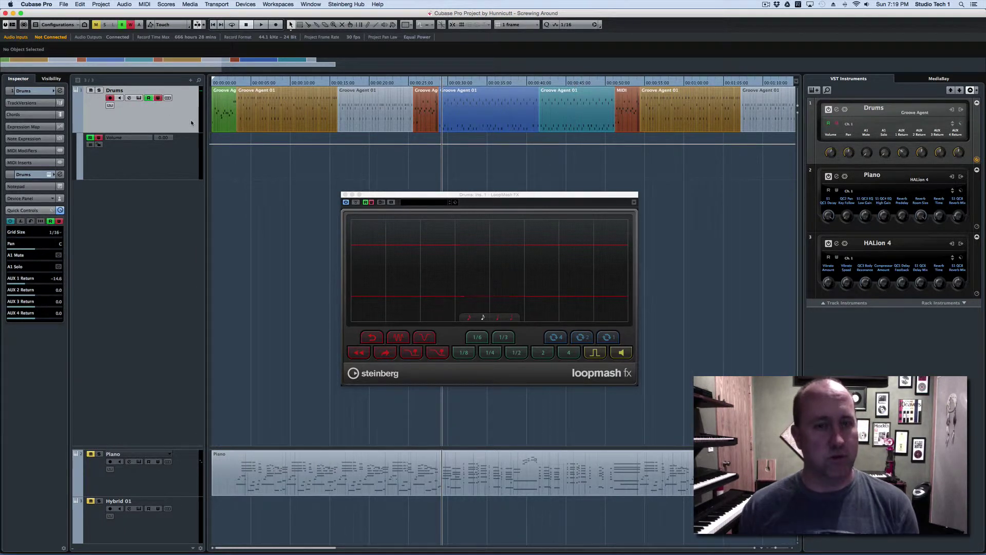
key(space)
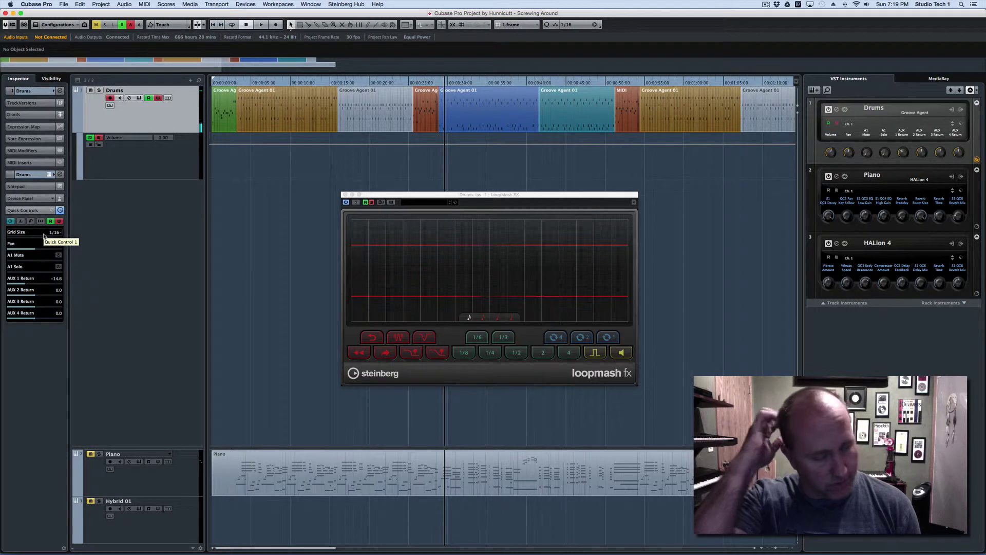
mouse_move(43, 236)
mouse_down()
mouse_move(20, 239)
mouse_move(36, 240)
mouse_up()
key(space)
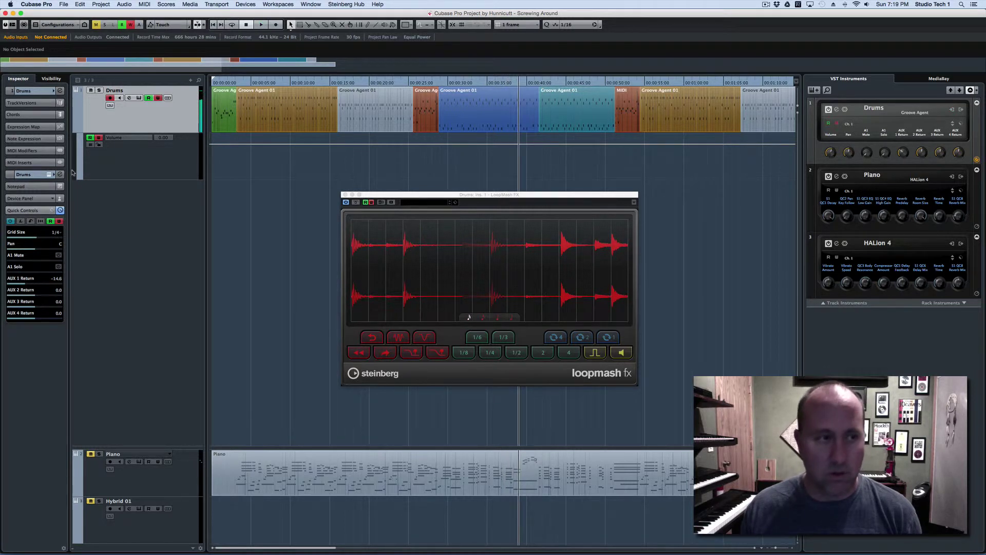
Step: Show the GridSize automation lane, move LoopMash aside, and select the recorded automation points
click(81, 177)
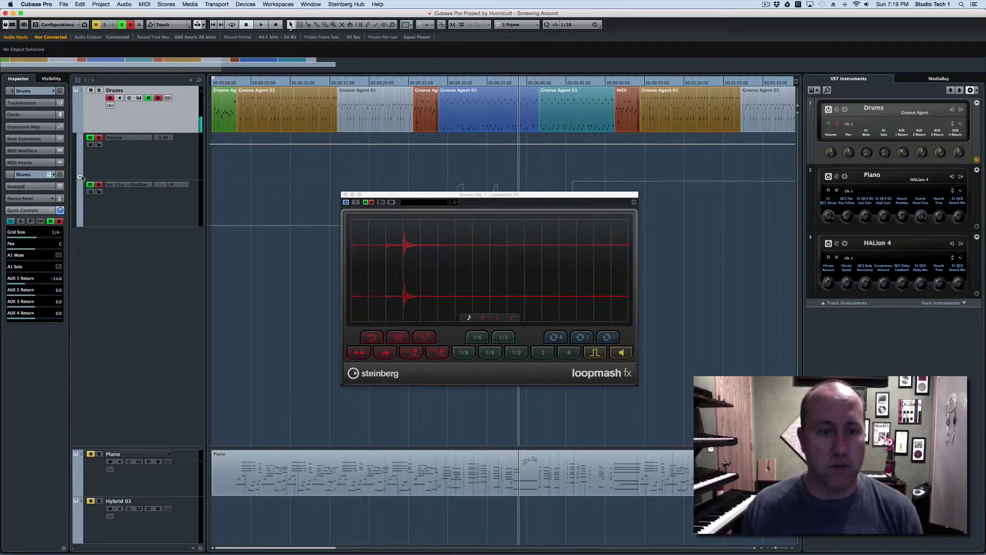
drag(414, 196, 427, 253)
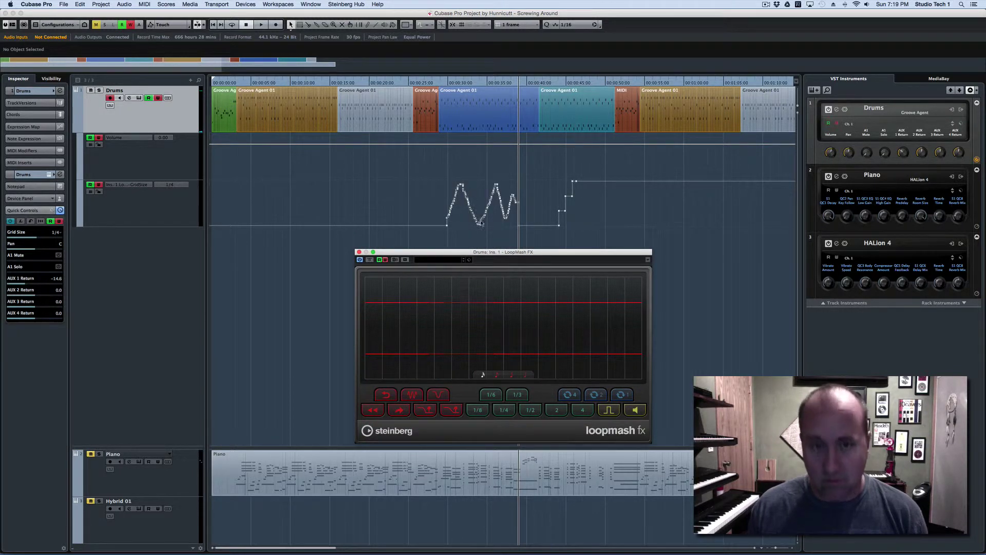
click(441, 85)
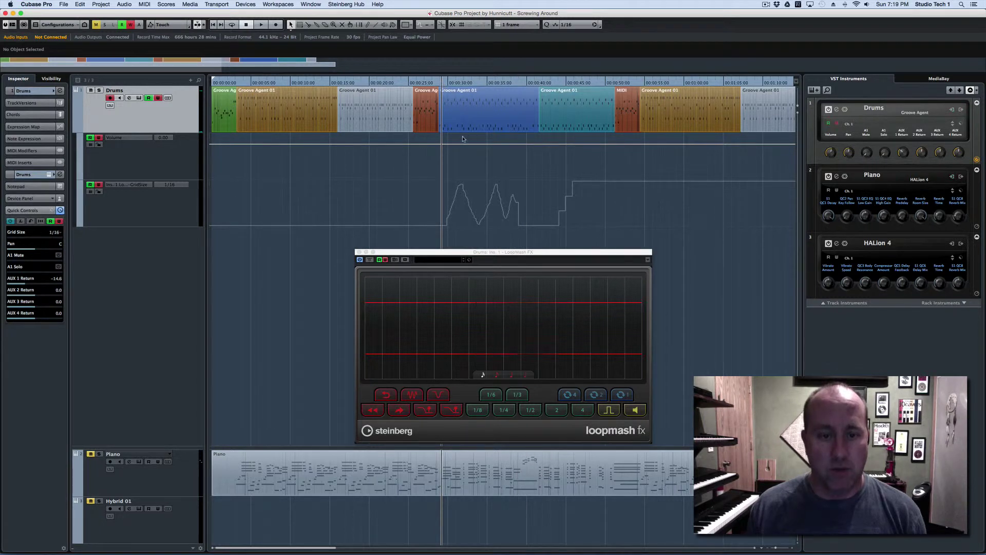
click(462, 218)
Step: Play back the recorded grid-size automation, then clear the selection and rewind the playhead
key(space)
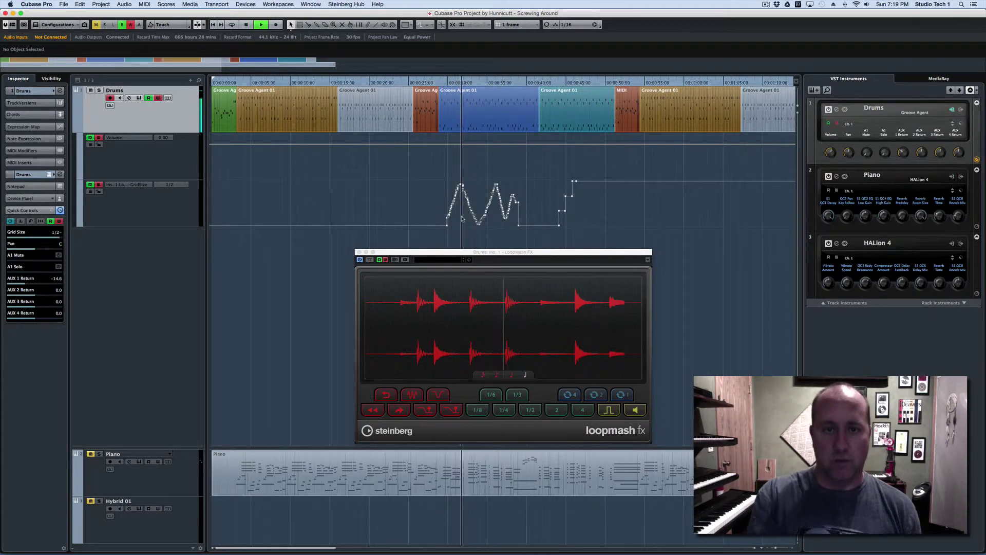
key(space)
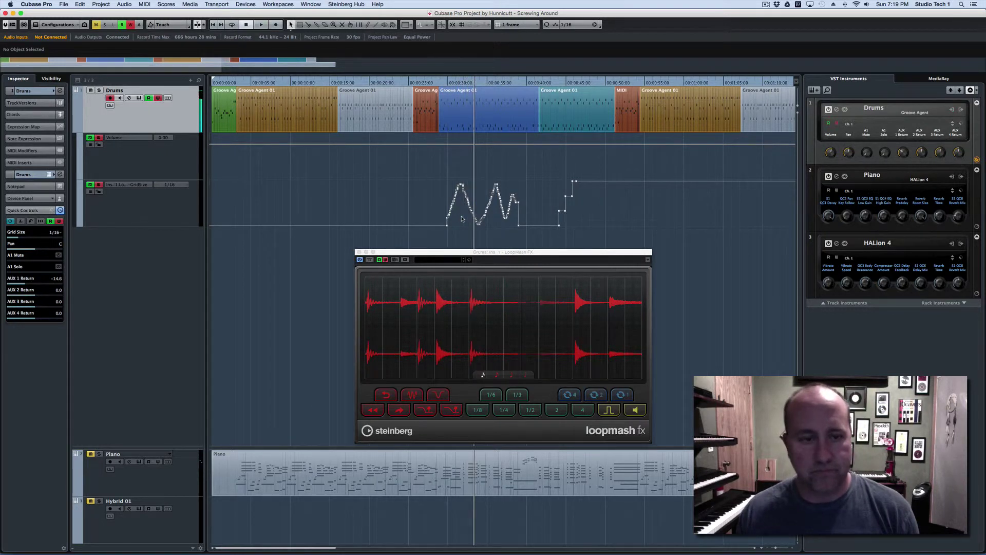
click(130, 194)
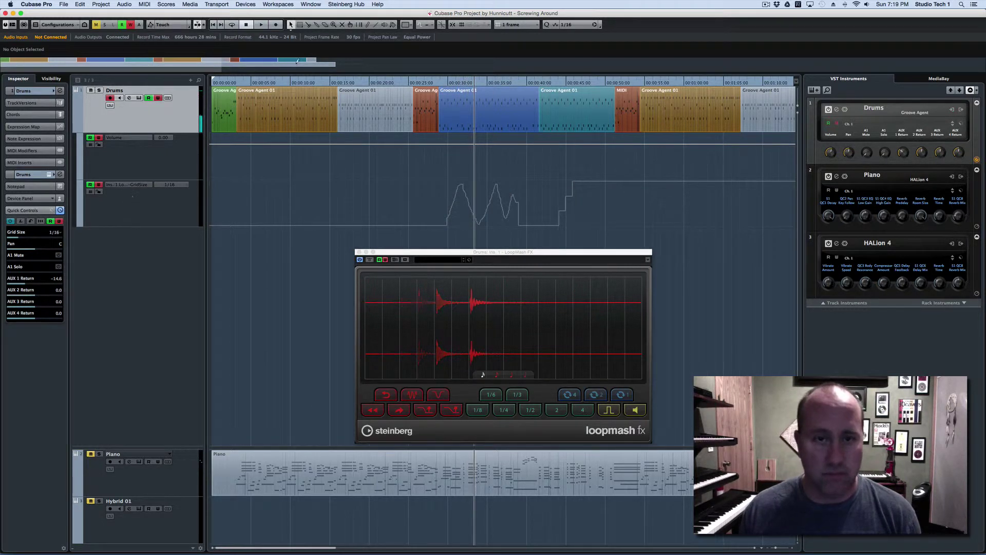
click(443, 83)
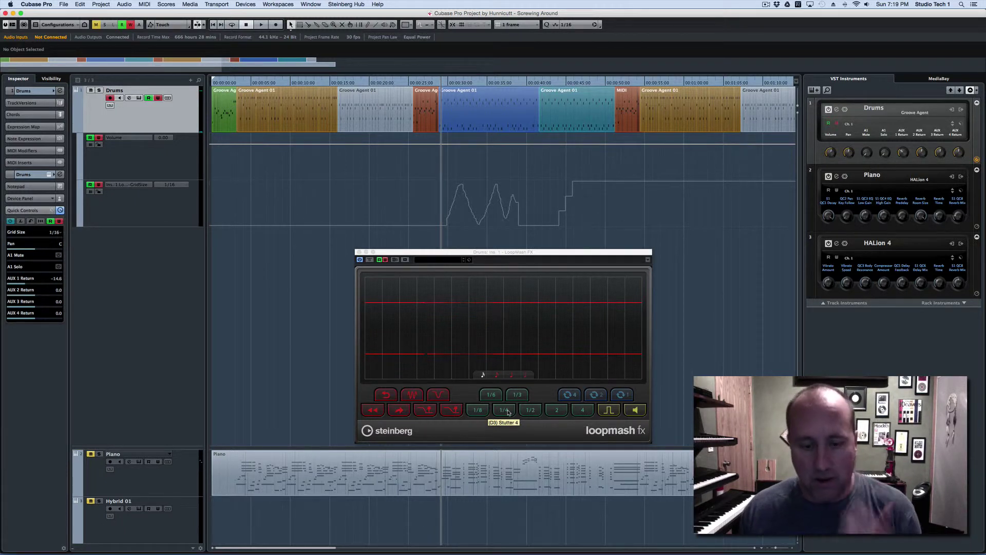
Step: Play the drums and trigger LoopMash's 1/4 stutter over the automated grid size
key(space)
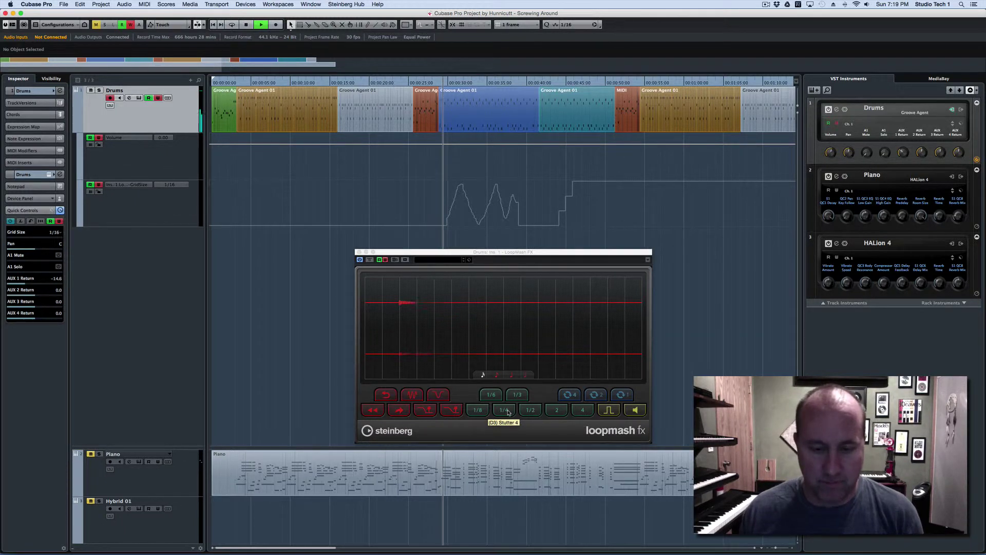
click(508, 413)
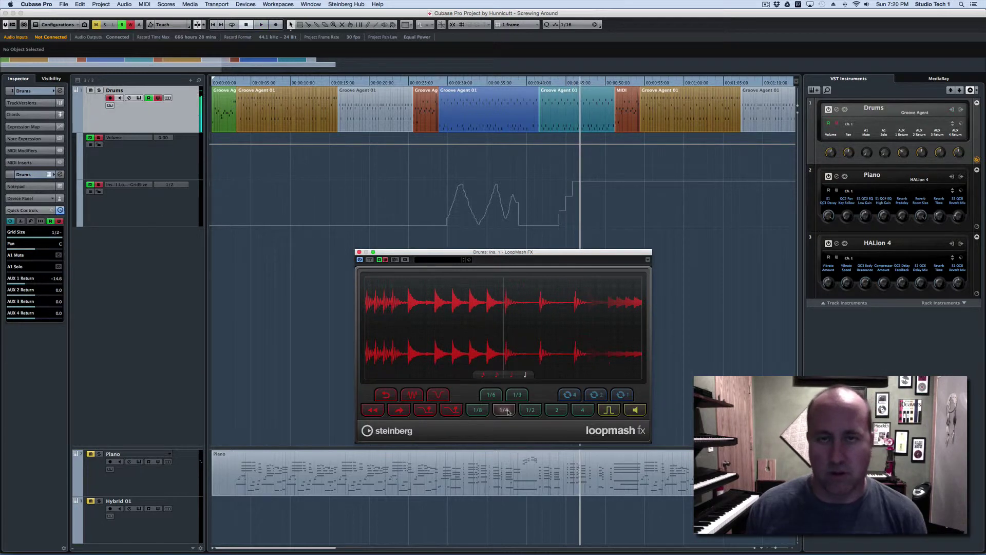
key(space)
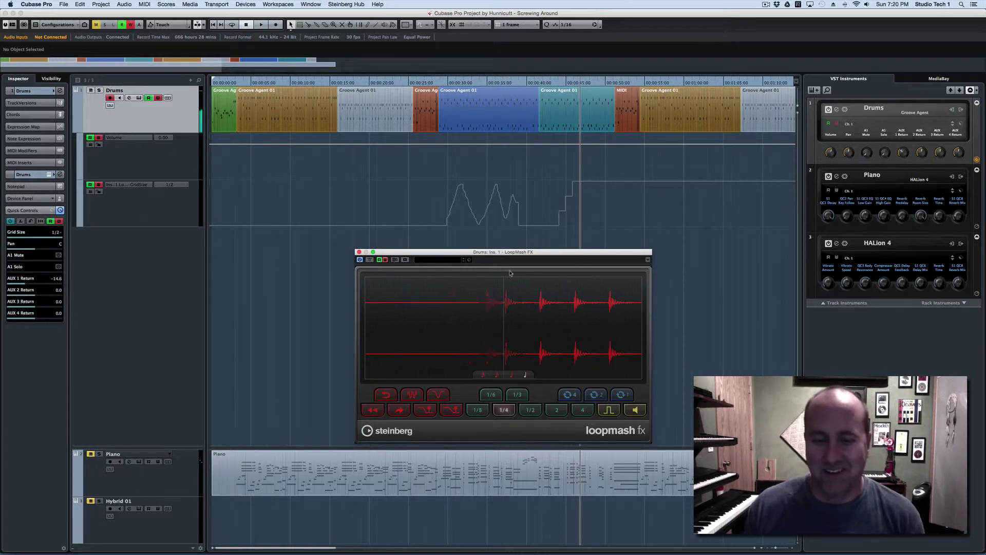